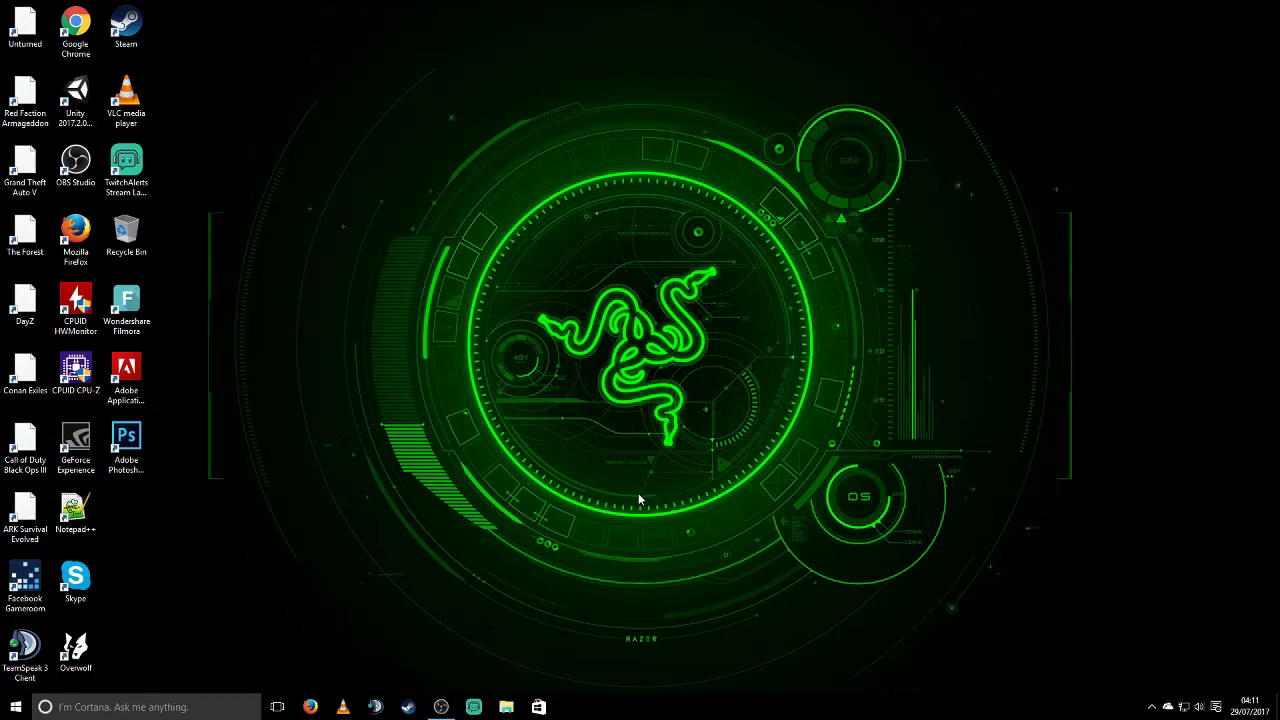
Open the Apps & features settings page by searching for 'apps'.
{"action": "key", "text": "super"}
{"action": "type", "text": "apps"}
{"action": "key", "text": "Return"}
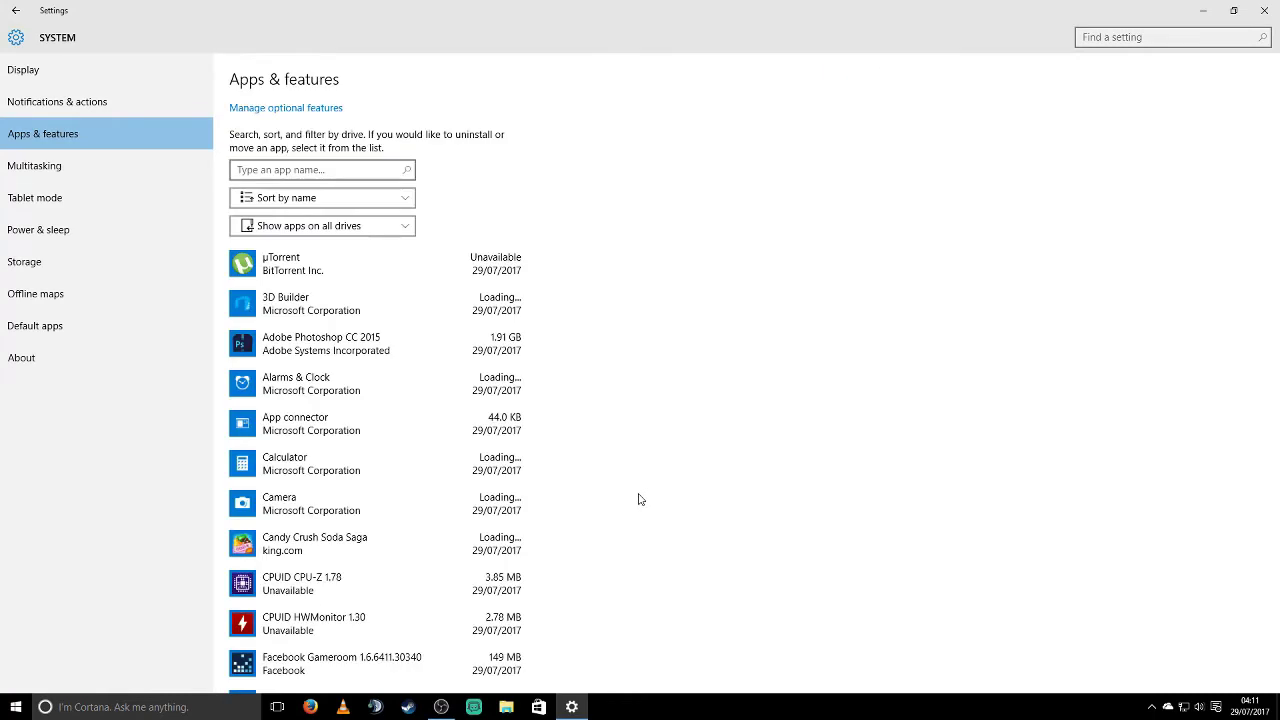
Scroll the installed apps list to locate the Intel RealSense SDK Runtime Core entry.
{"action": "scroll", "coordinate": [737, 494], "scroll_direction": "down", "scroll_amount": 10}
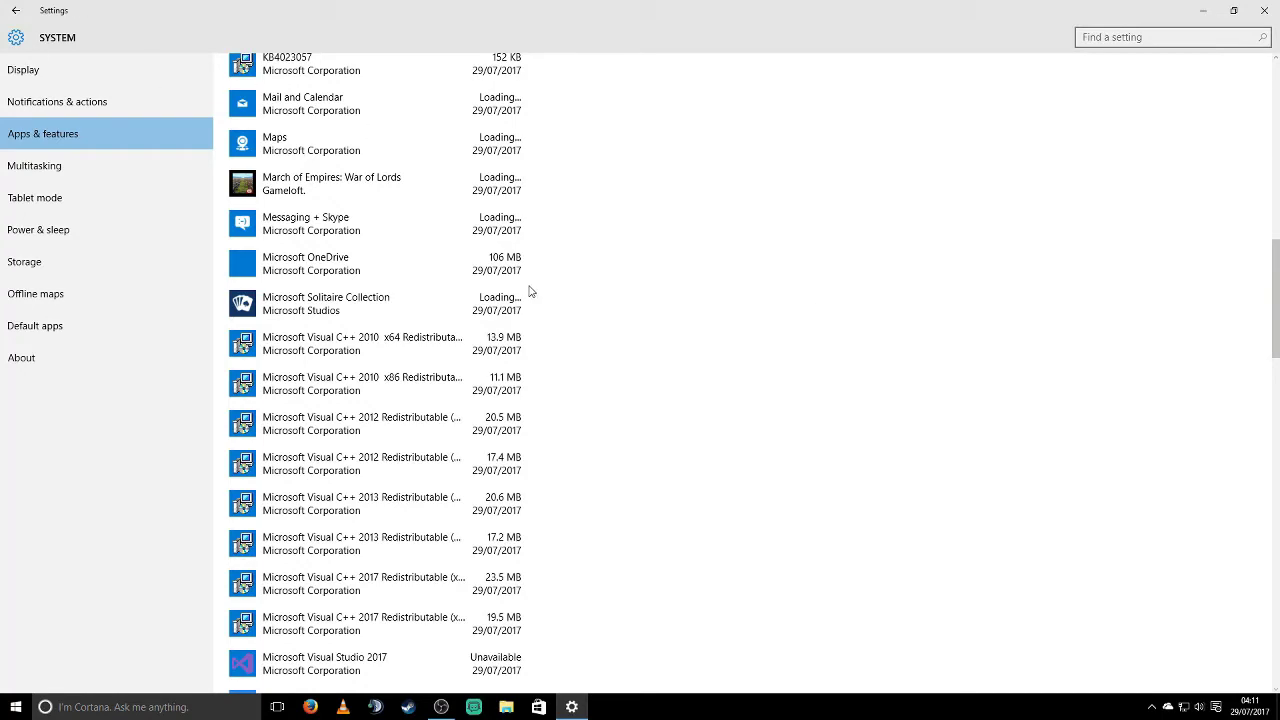
{"action": "scroll", "coordinate": [531, 291], "scroll_direction": "down", "scroll_amount": 3}
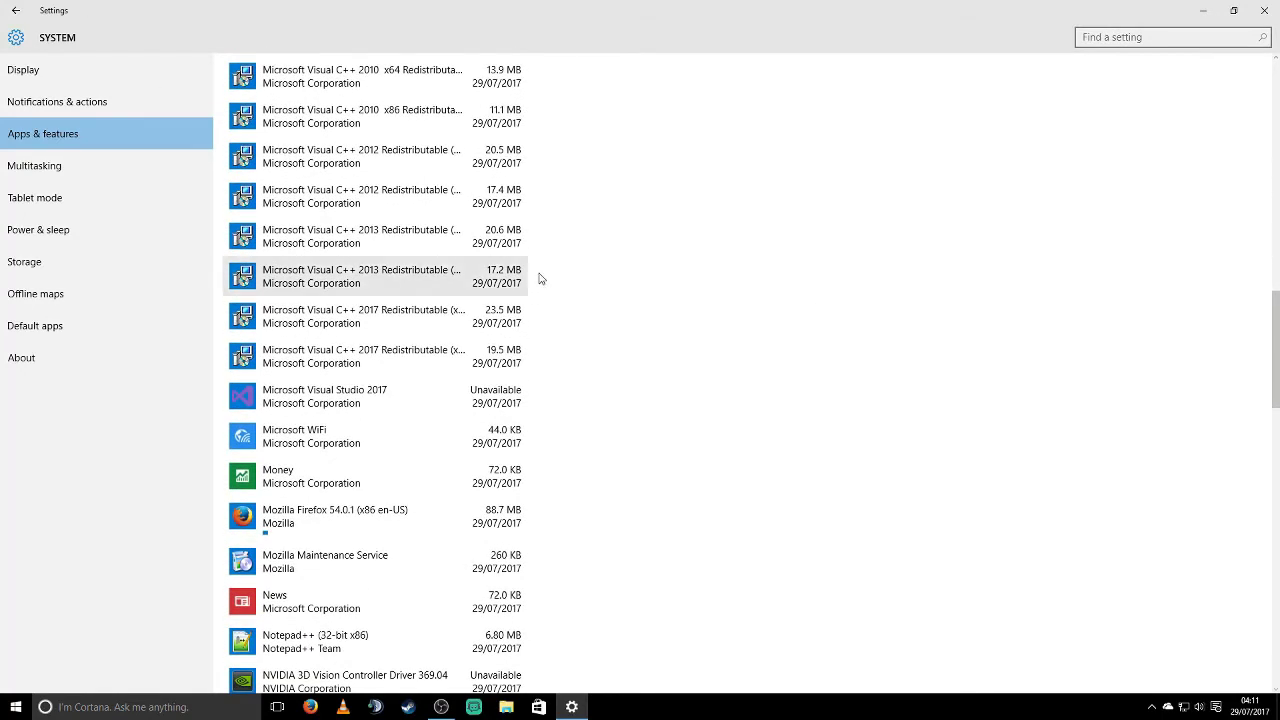
{"action": "scroll", "coordinate": [540, 285], "scroll_direction": "down", "scroll_amount": 4}
{"action": "scroll", "coordinate": [549, 292], "scroll_direction": "down", "scroll_amount": 4}
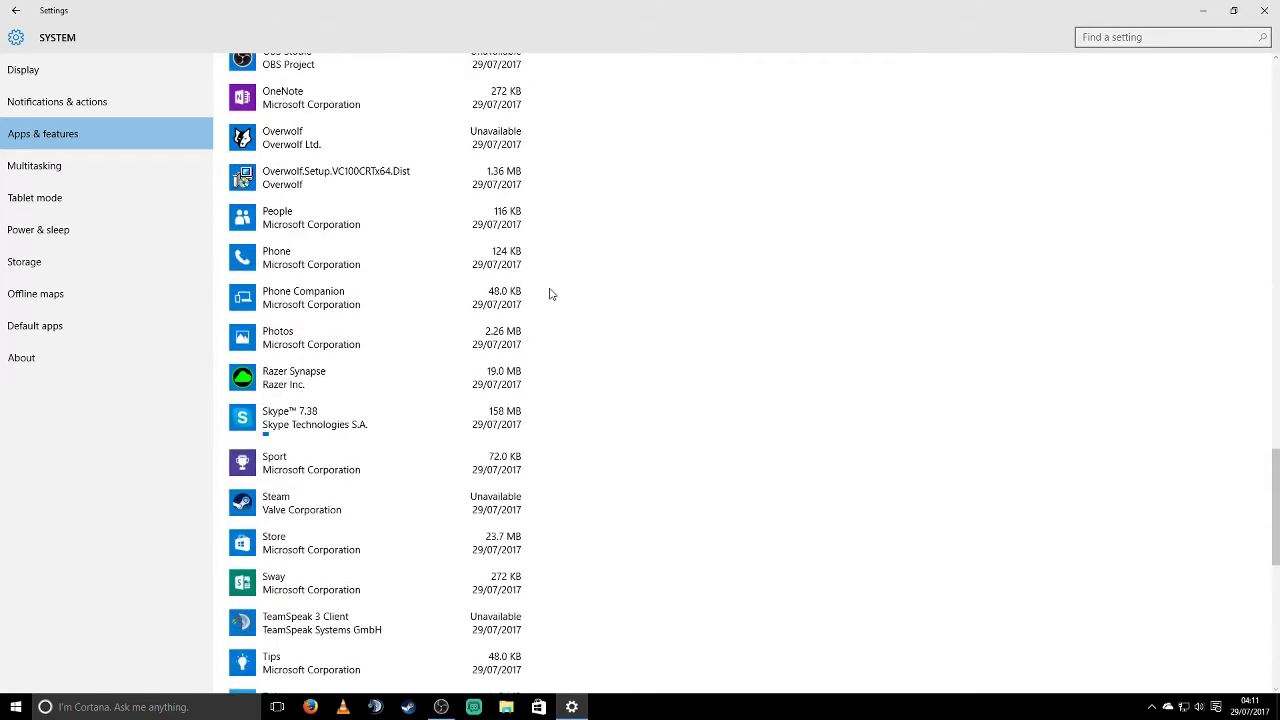
{"action": "scroll", "coordinate": [549, 292], "scroll_direction": "down", "scroll_amount": 3}
{"action": "scroll", "coordinate": [549, 292], "scroll_direction": "down", "scroll_amount": 5}
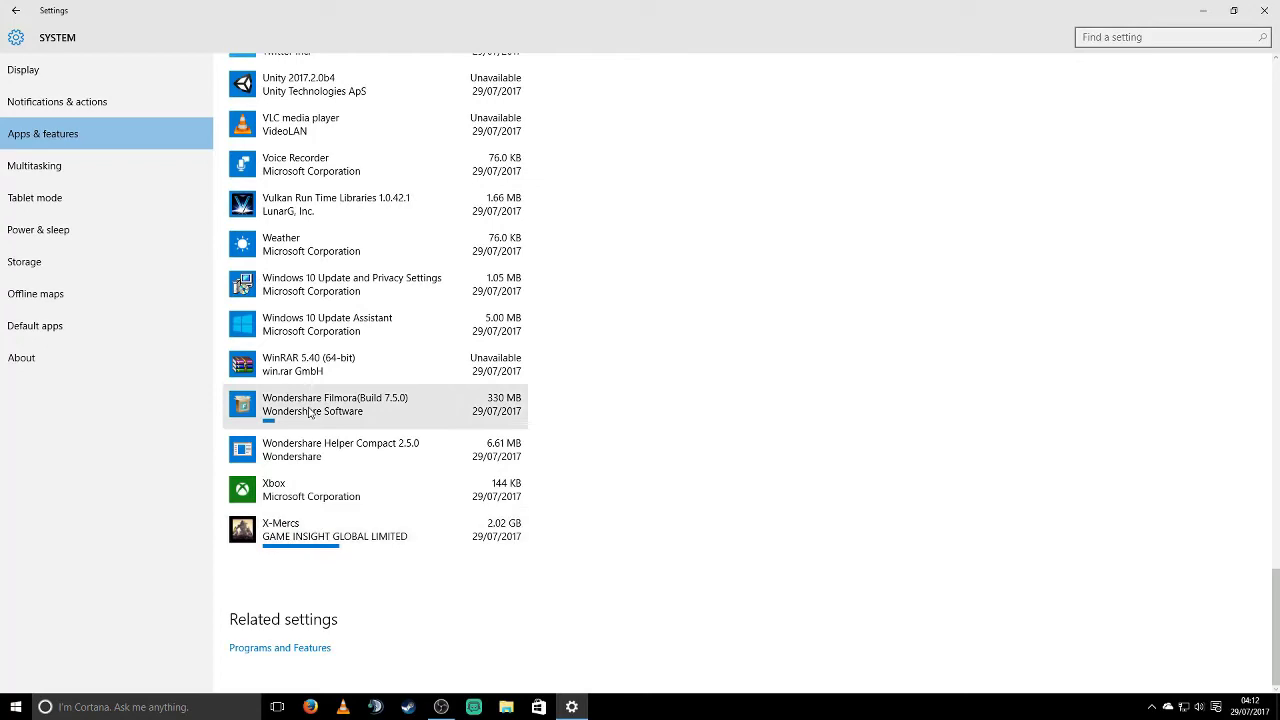
{"action": "scroll", "coordinate": [310, 413], "scroll_direction": "up", "scroll_amount": 2}
{"action": "scroll", "coordinate": [320, 417], "scroll_direction": "up", "scroll_amount": 2}
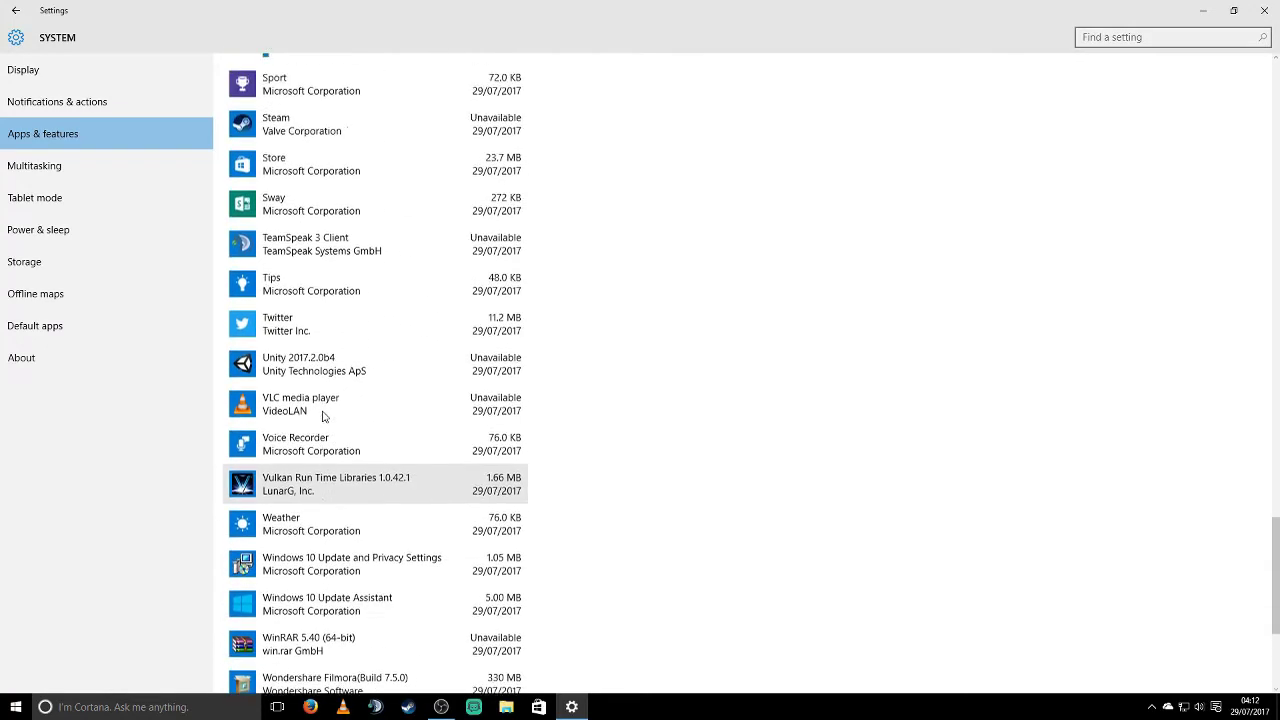
{"action": "scroll", "coordinate": [323, 417], "scroll_direction": "up", "scroll_amount": 2}
{"action": "scroll", "coordinate": [323, 417], "scroll_direction": "up", "scroll_amount": 1}
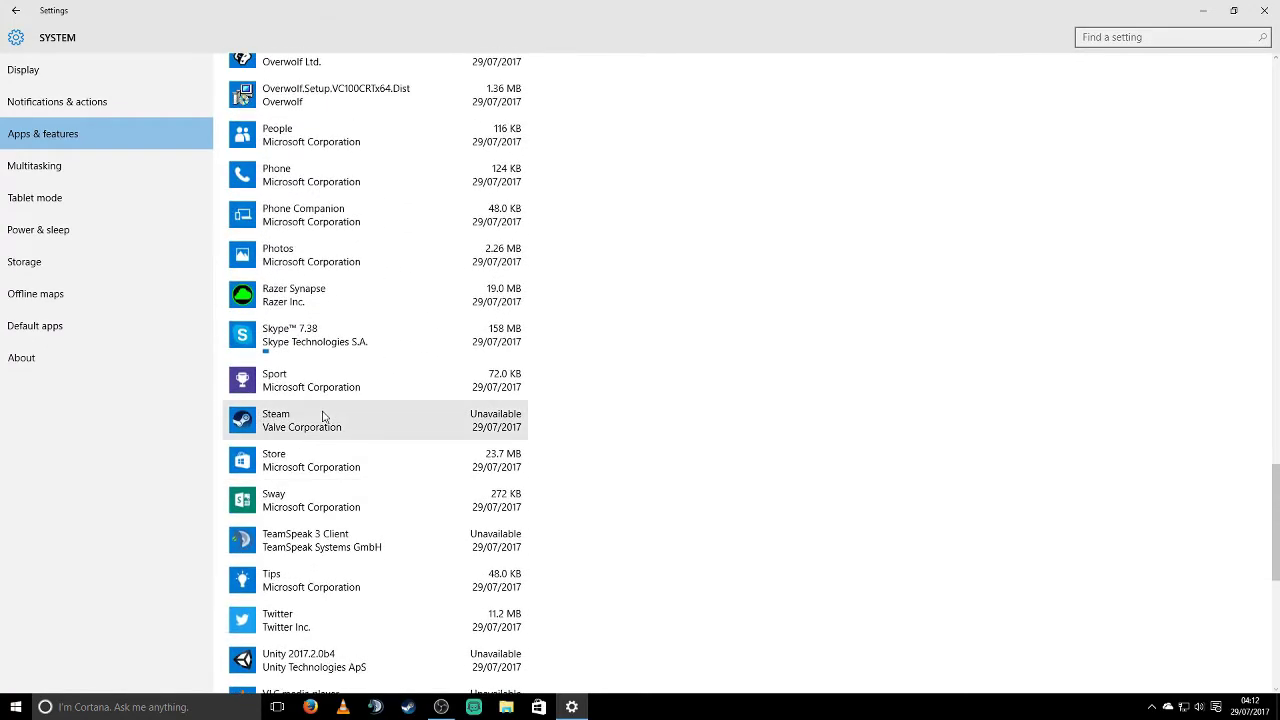
{"action": "scroll", "coordinate": [355, 222], "scroll_direction": "up", "scroll_amount": 2}
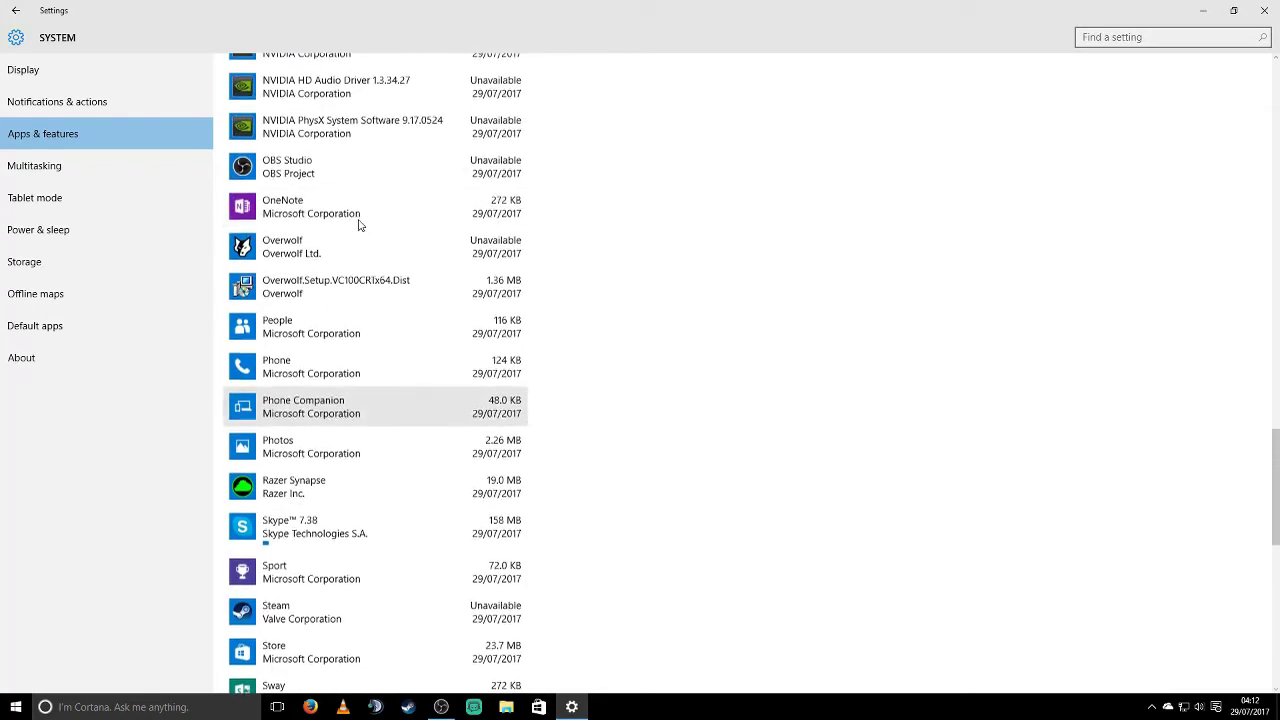
{"action": "scroll", "coordinate": [360, 224], "scroll_direction": "up", "scroll_amount": 1}
{"action": "scroll", "coordinate": [360, 224], "scroll_direction": "up", "scroll_amount": 1}
{"action": "scroll", "coordinate": [360, 224], "scroll_direction": "up", "scroll_amount": 3}
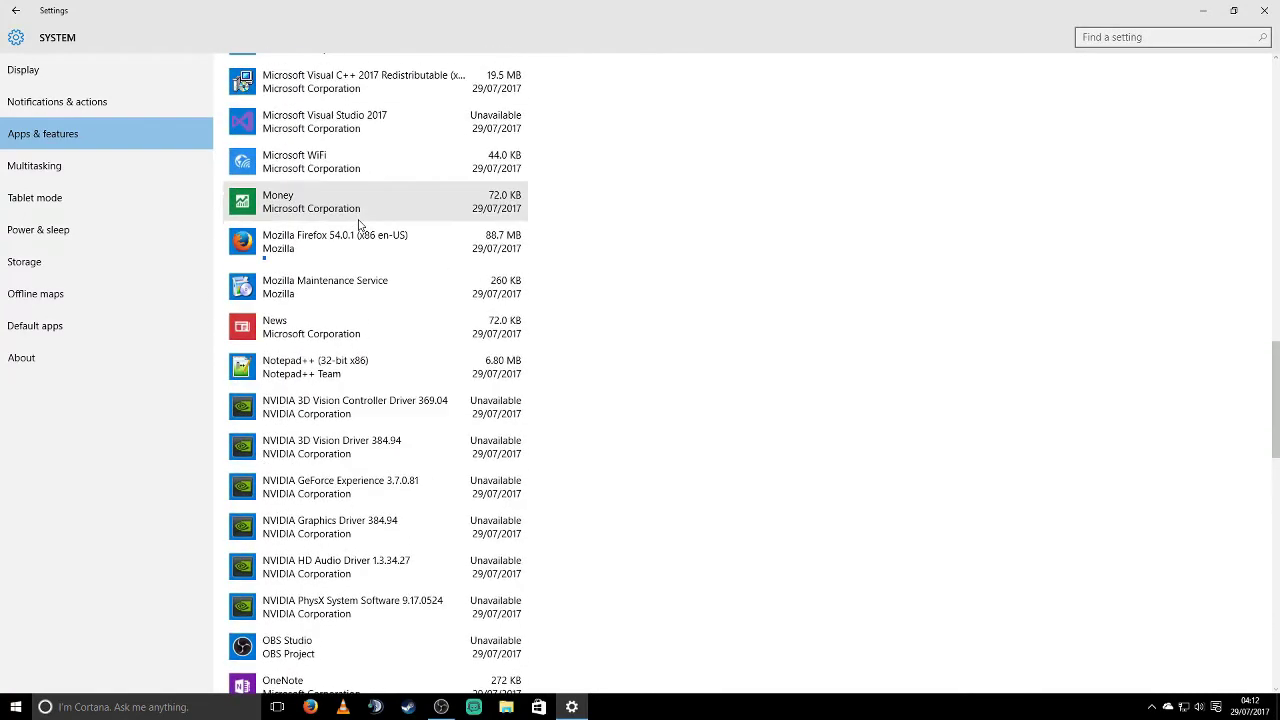
{"action": "scroll", "coordinate": [360, 224], "scroll_direction": "up", "scroll_amount": 1}
{"action": "scroll", "coordinate": [360, 224], "scroll_direction": "up", "scroll_amount": 1}
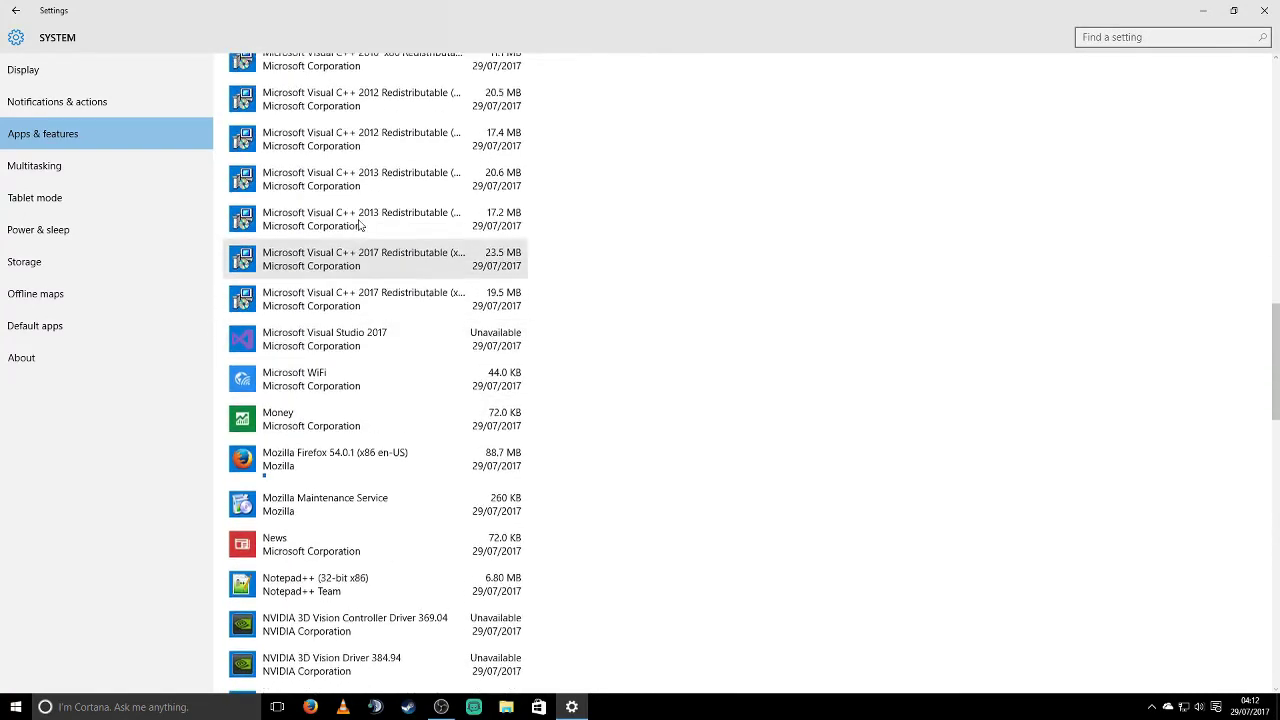
{"action": "scroll", "coordinate": [360, 224], "scroll_direction": "up", "scroll_amount": 2}
{"action": "scroll", "coordinate": [360, 224], "scroll_direction": "up", "scroll_amount": 1}
{"action": "scroll", "coordinate": [360, 224], "scroll_direction": "up", "scroll_amount": 2}
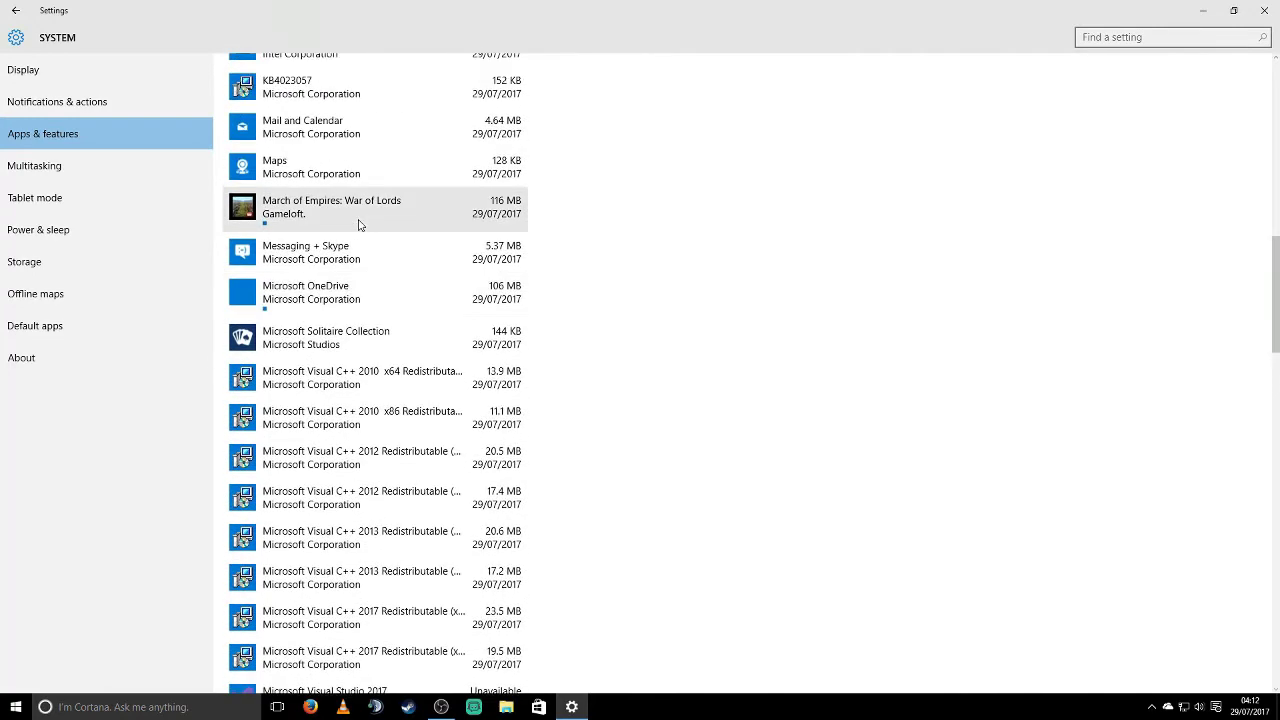
{"action": "scroll", "coordinate": [360, 224], "scroll_direction": "up", "scroll_amount": 1}
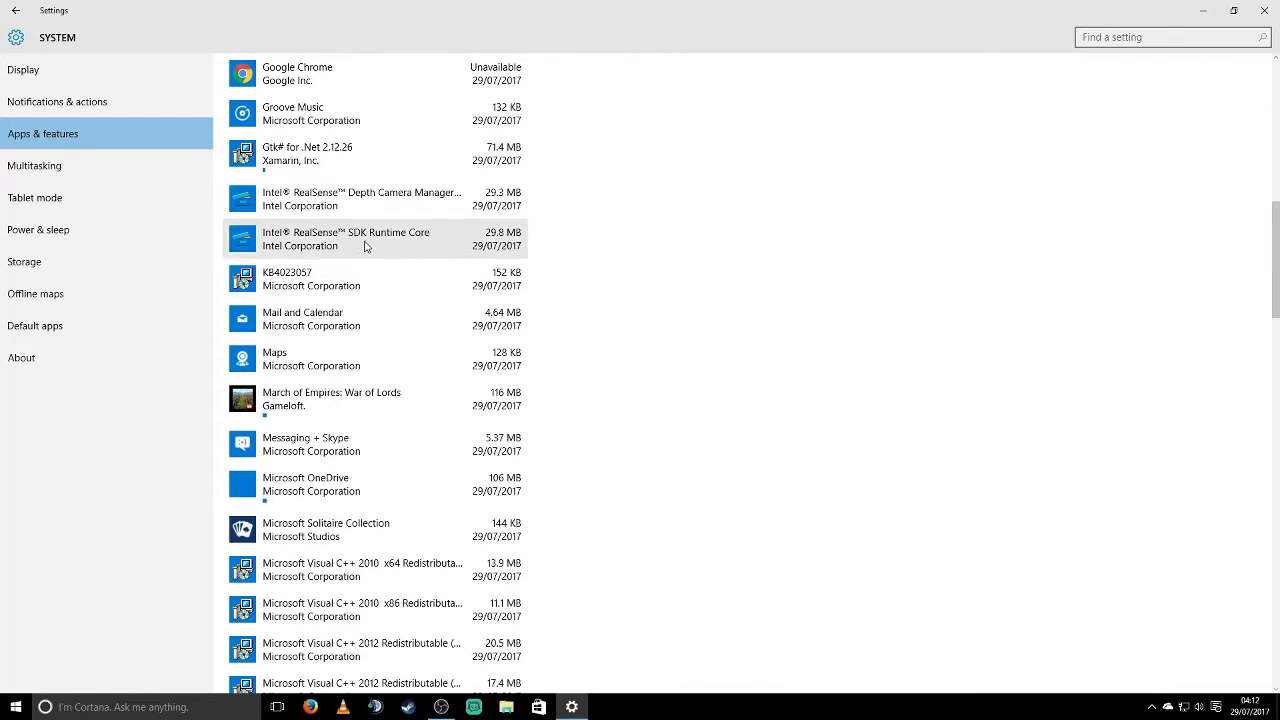
Start uninstalling Intel RealSense SDK Runtime Core, then close Windows Settings.
{"action": "left_click", "coordinate": [365, 246]}
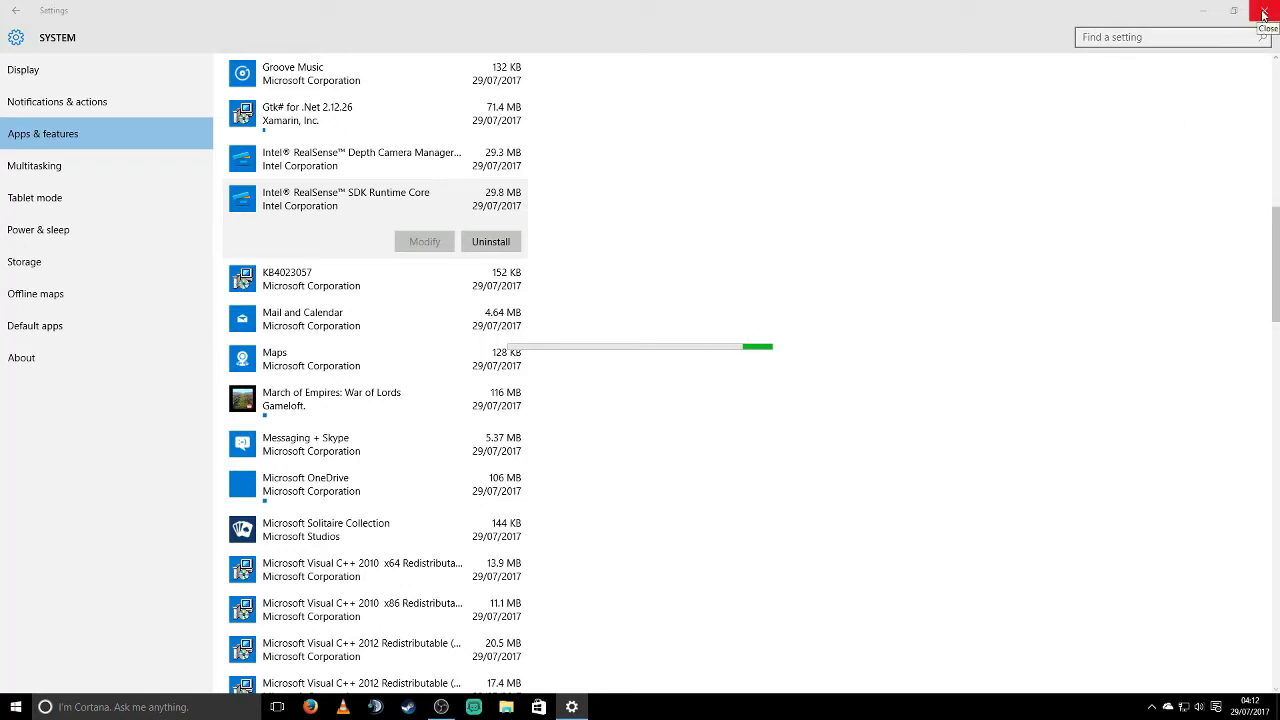
{"action": "left_click", "coordinate": [1263, 13]}
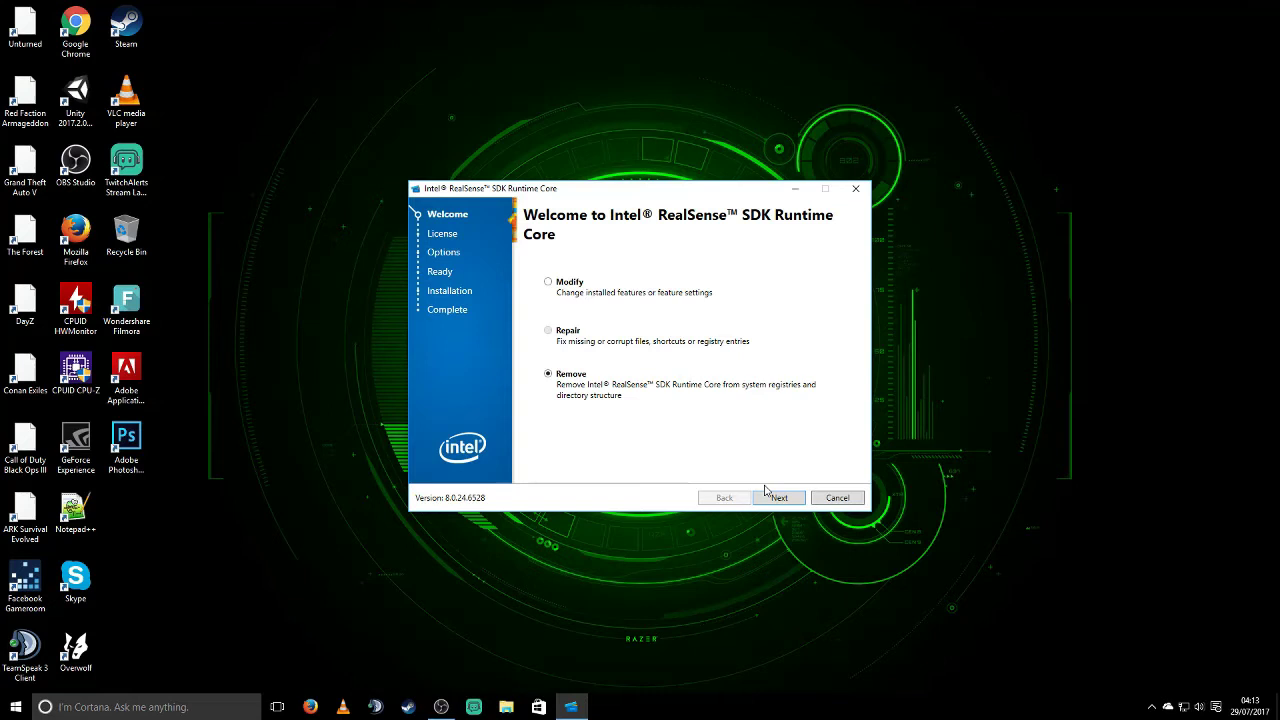
Confirm removal of the RealSense SDK Runtime Core and close the finished uninstaller.
{"action": "left_click", "coordinate": [776, 498]}
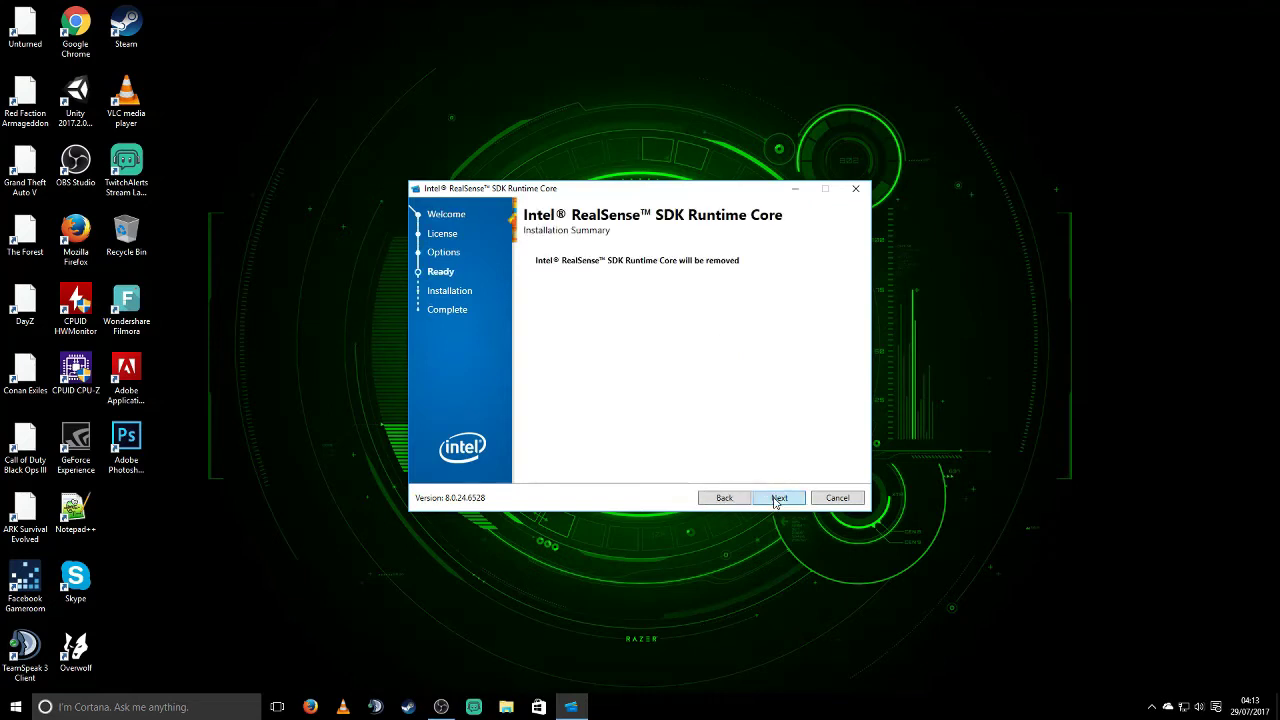
{"action": "left_click", "coordinate": [776, 498]}
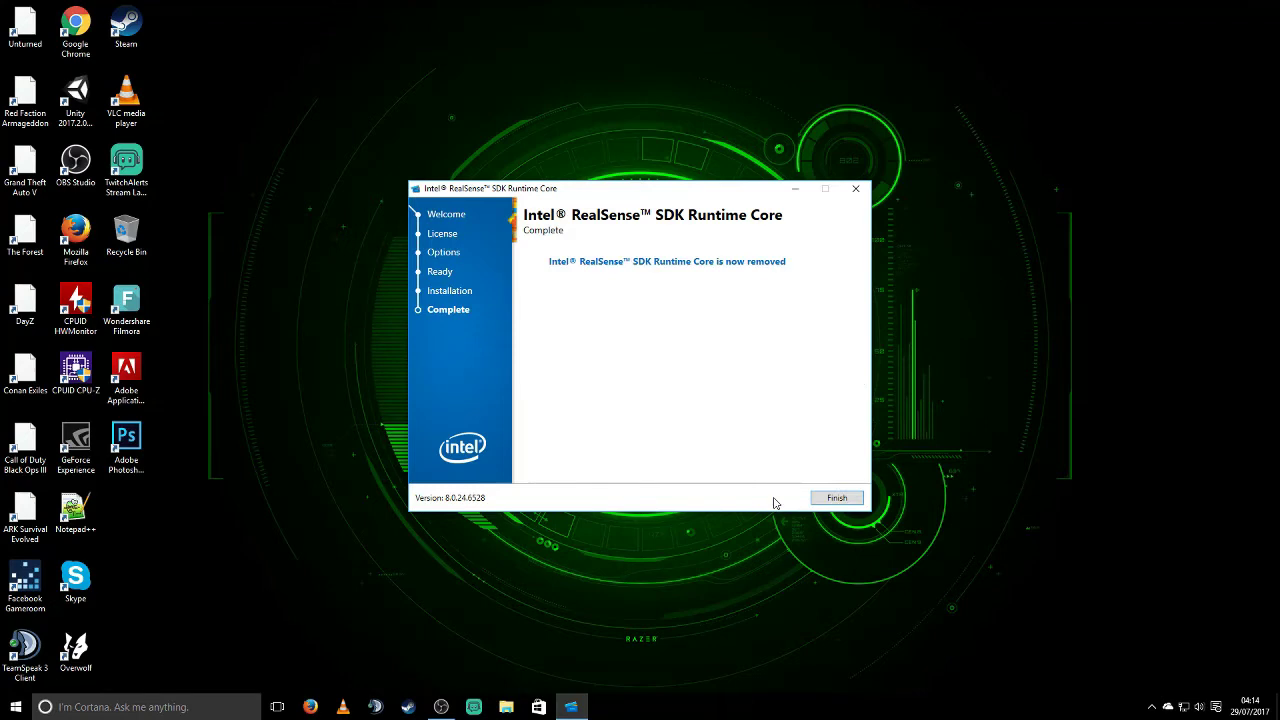
{"action": "left_click", "coordinate": [836, 498]}
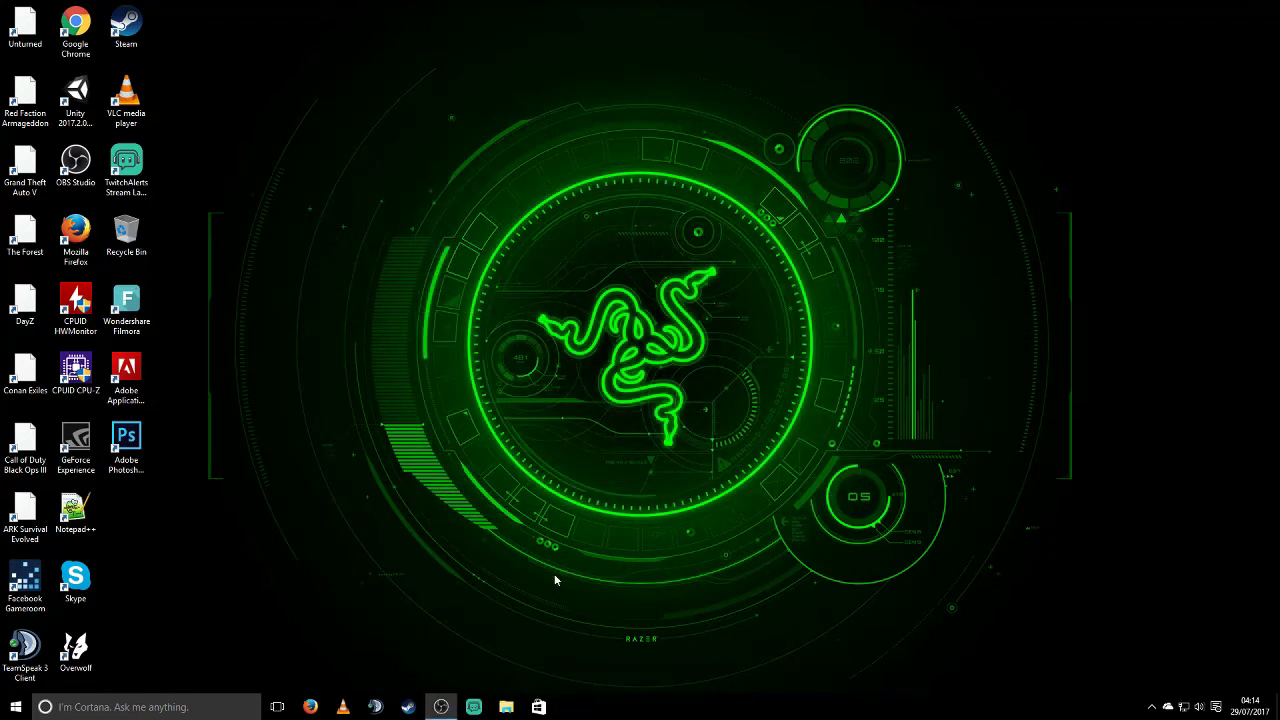
Run the intel_rs_dcm_sr300_3.3.27.5718 installer from D:\Downloads via its right-click menu.
{"action": "left_click", "coordinate": [506, 707]}
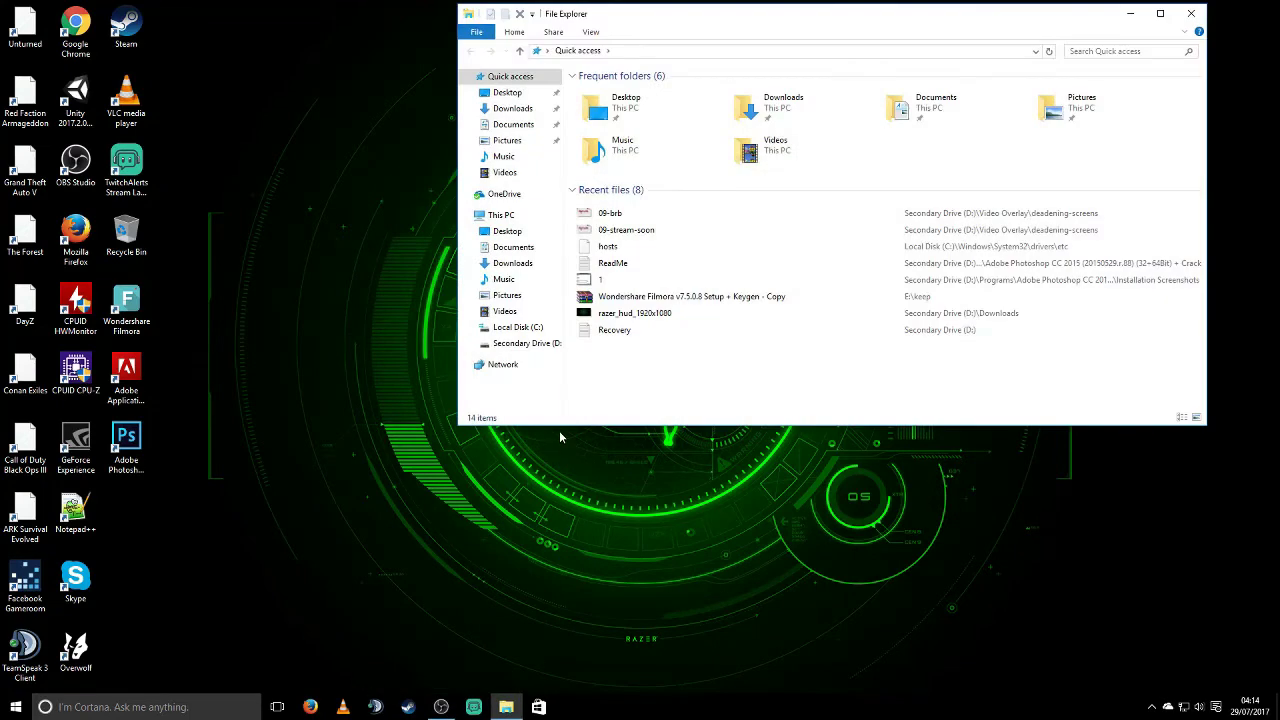
{"action": "left_click", "coordinate": [532, 344]}
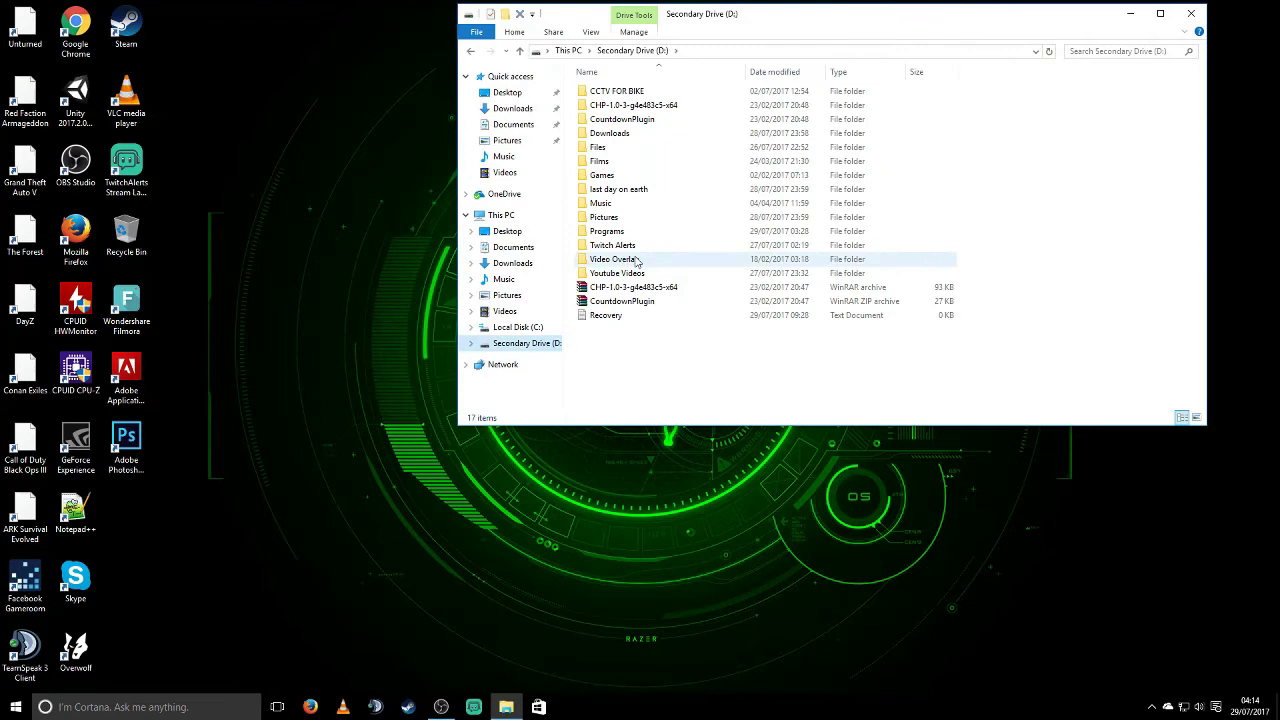
{"action": "left_click", "coordinate": [658, 136]}
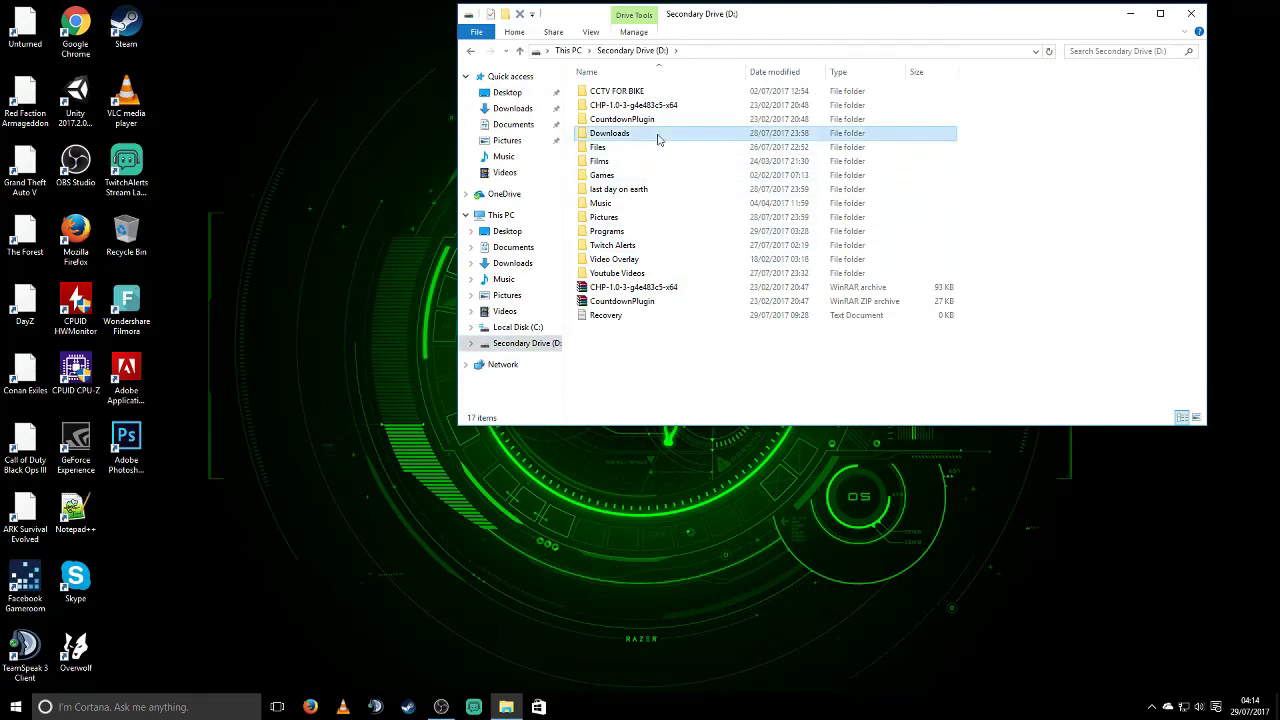
{"action": "double_click", "coordinate": [658, 136]}
{"action": "scroll", "coordinate": [657, 200], "scroll_direction": "down", "scroll_amount": 5}
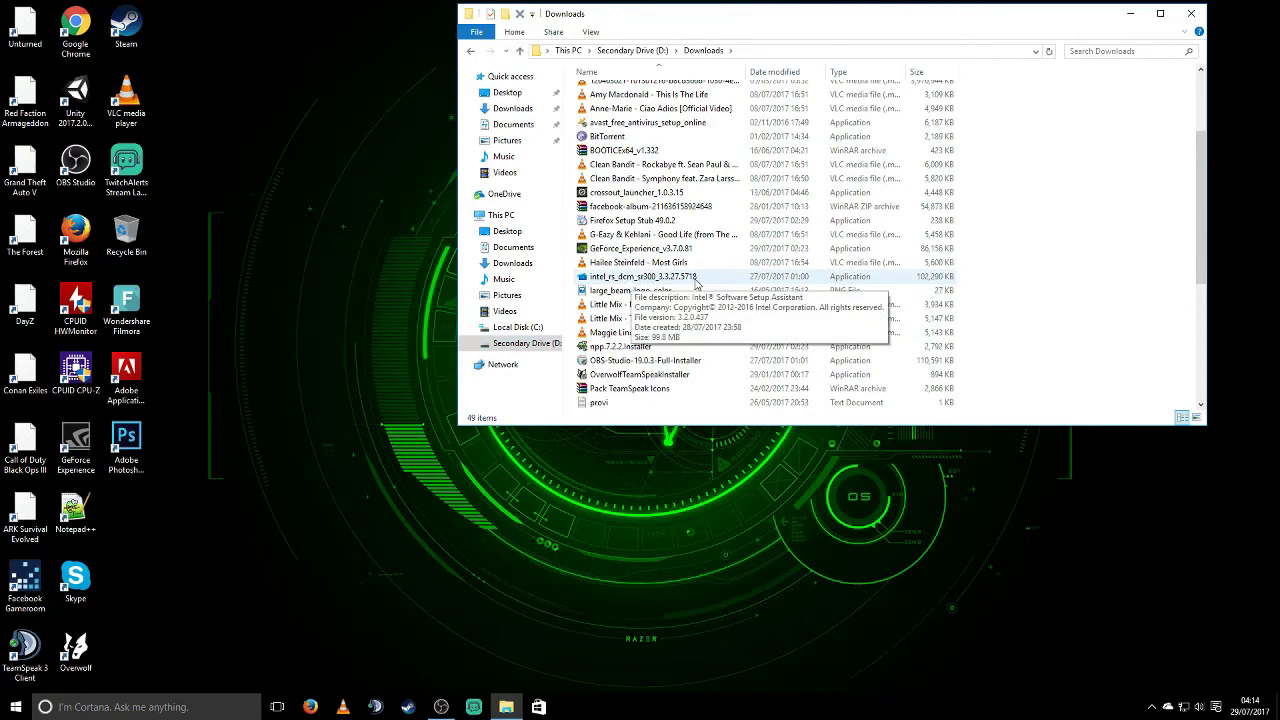
{"action": "left_click", "coordinate": [695, 280]}
{"action": "right_click", "coordinate": [652, 281]}
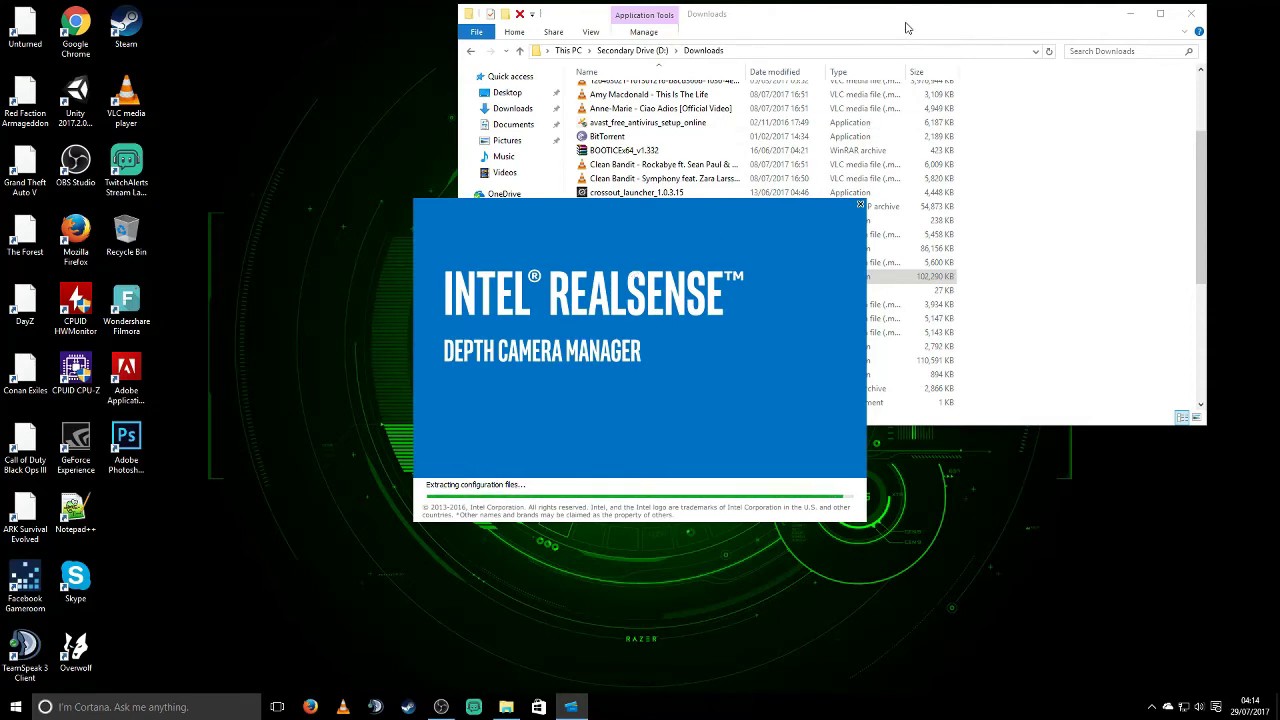
Minimize the File Explorer window so only the installer is visible.
{"action": "left_click_drag", "start_coordinate": [906, 28], "coordinate": [1006, 41]}
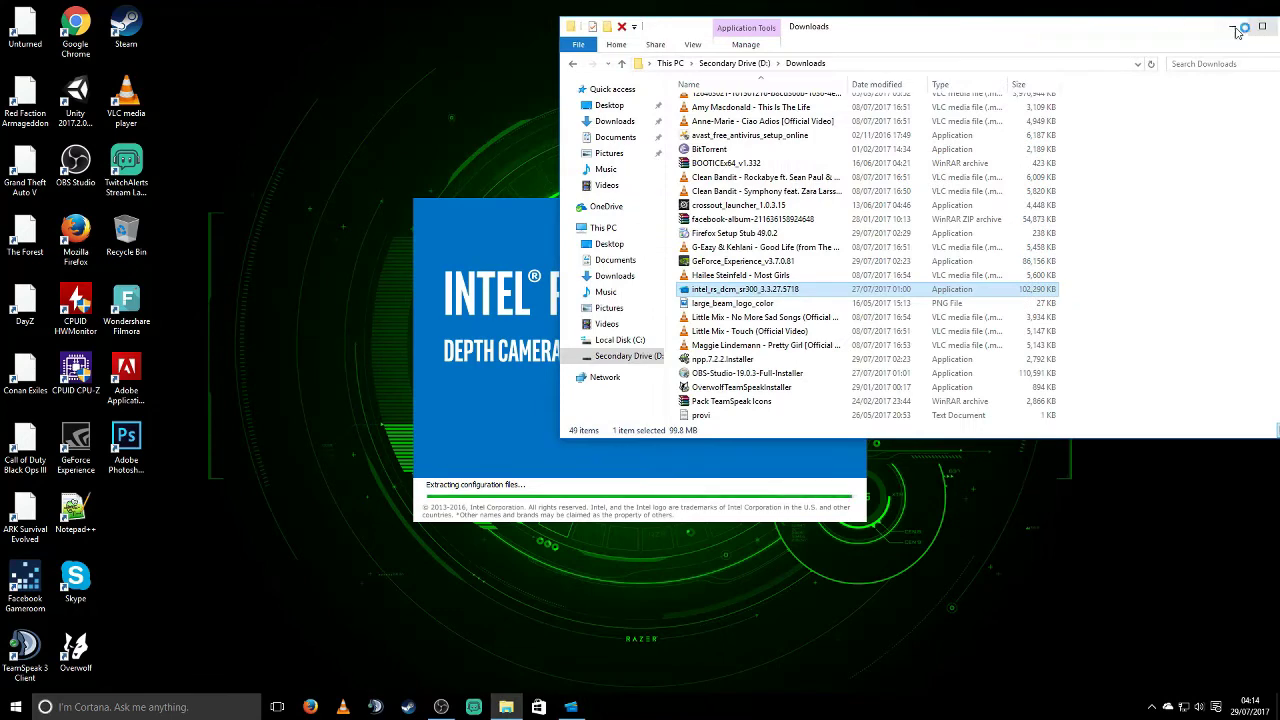
{"action": "left_click_drag", "start_coordinate": [1237, 32], "coordinate": [1091, 32]}
{"action": "left_click", "coordinate": [1088, 28]}
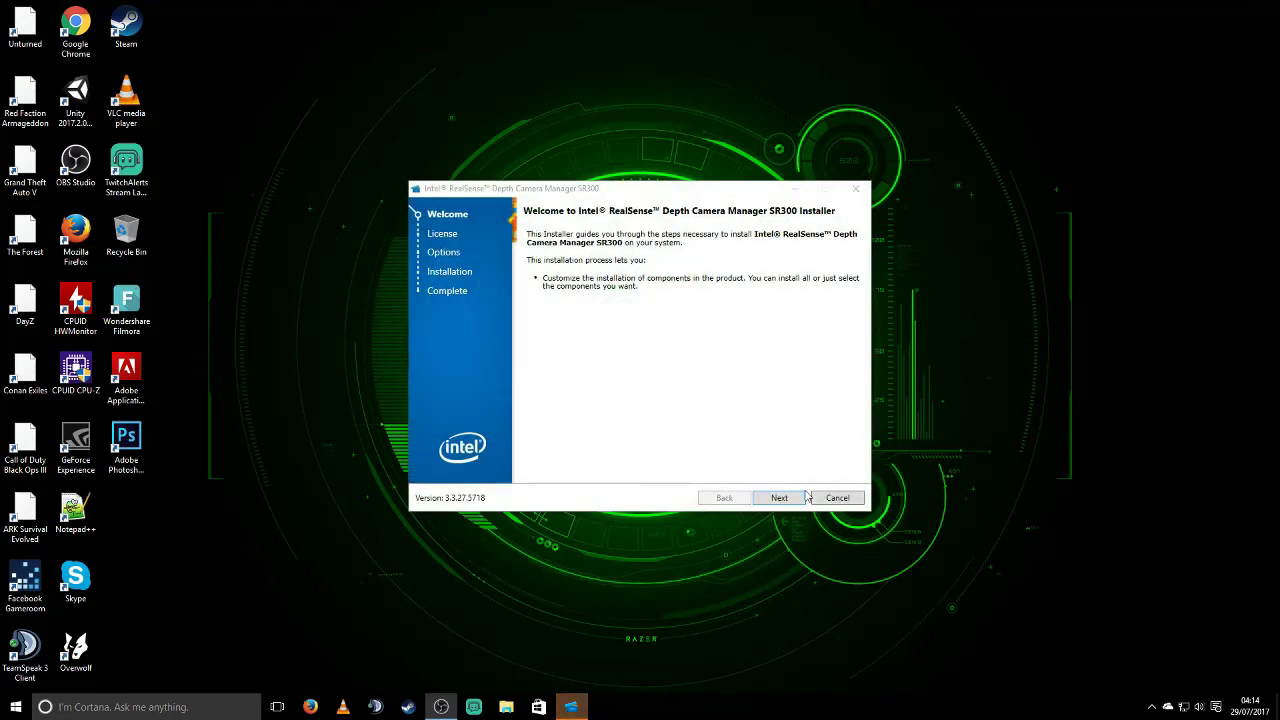
Accept the license, install Depth Camera Manager SR300, and finish the installer.
{"action": "left_click", "coordinate": [800, 497]}
{"action": "left_click", "coordinate": [607, 471]}
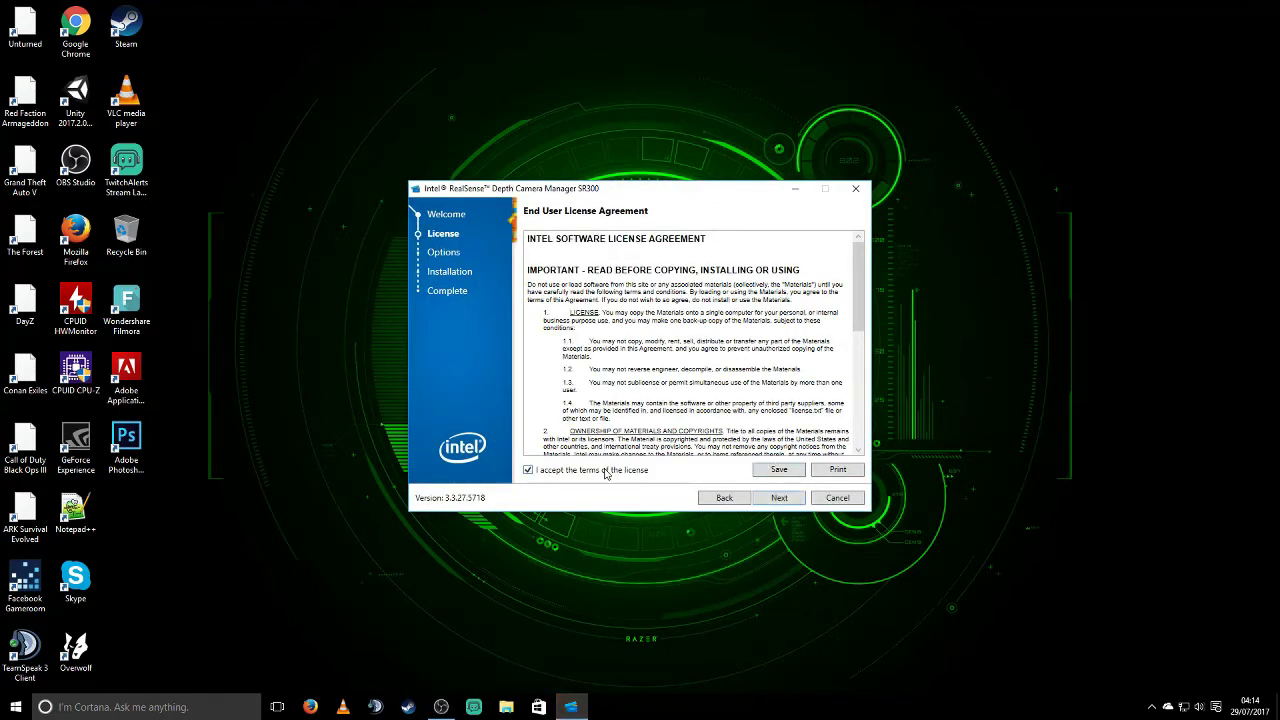
{"action": "left_click", "coordinate": [778, 498]}
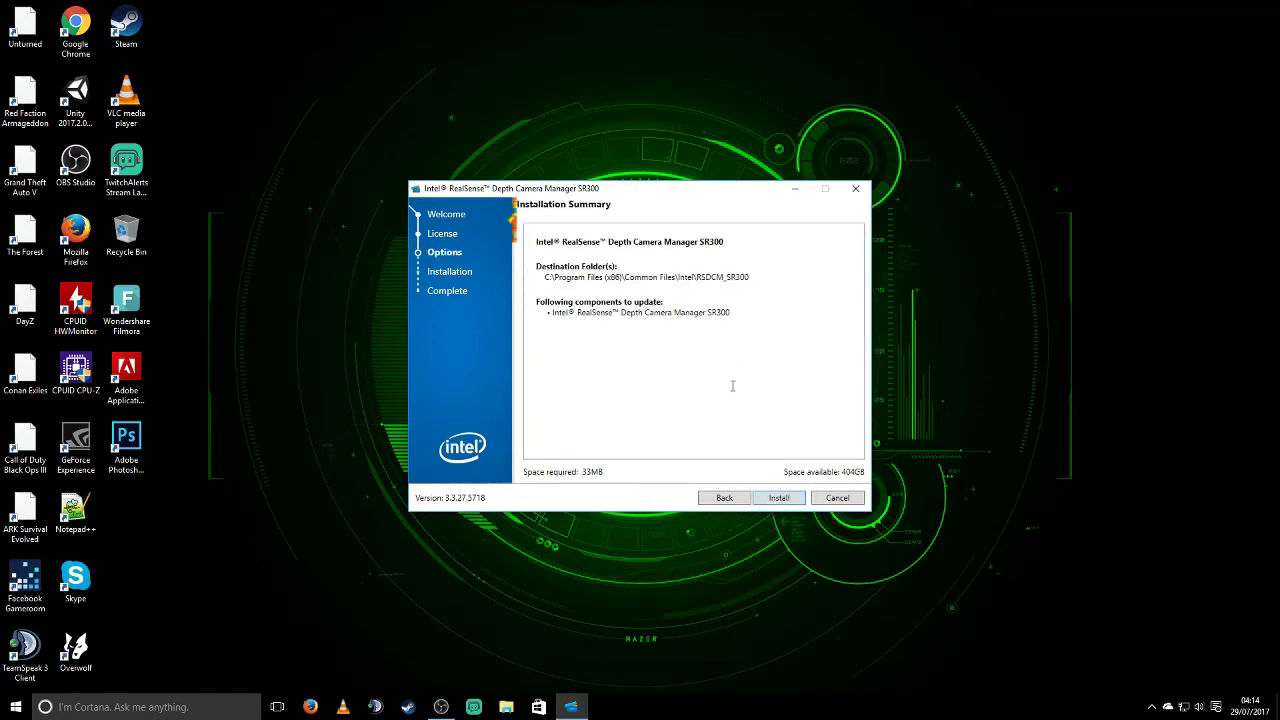
{"action": "left_click", "coordinate": [778, 498]}
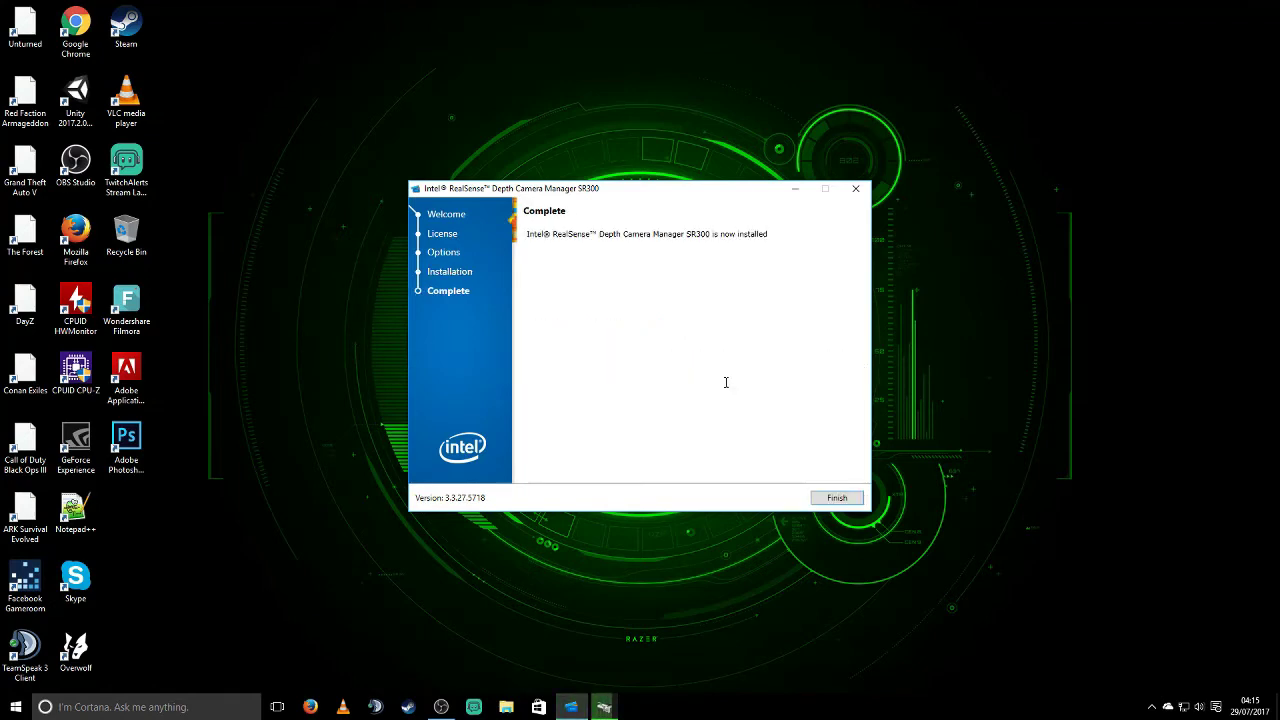
{"action": "left_click", "coordinate": [837, 497]}
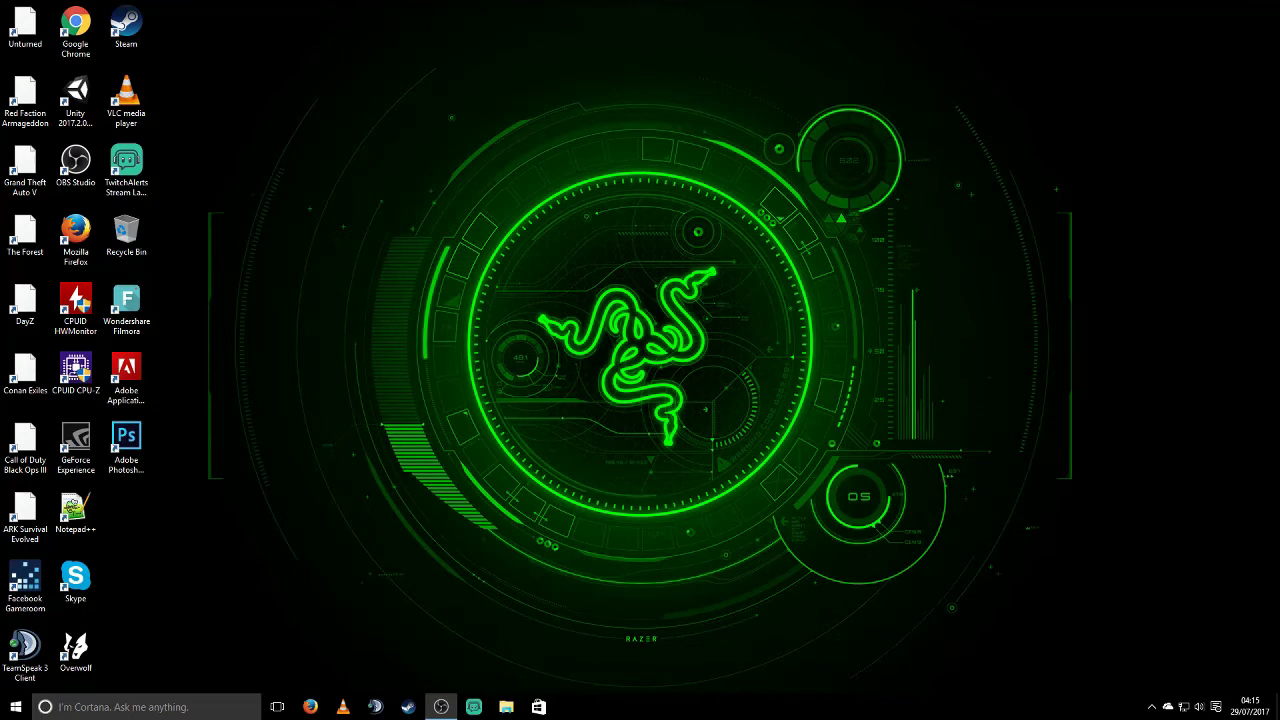
{"action": "left_click_drag", "start_coordinate": [1279, 222], "coordinate": [460, 90]}
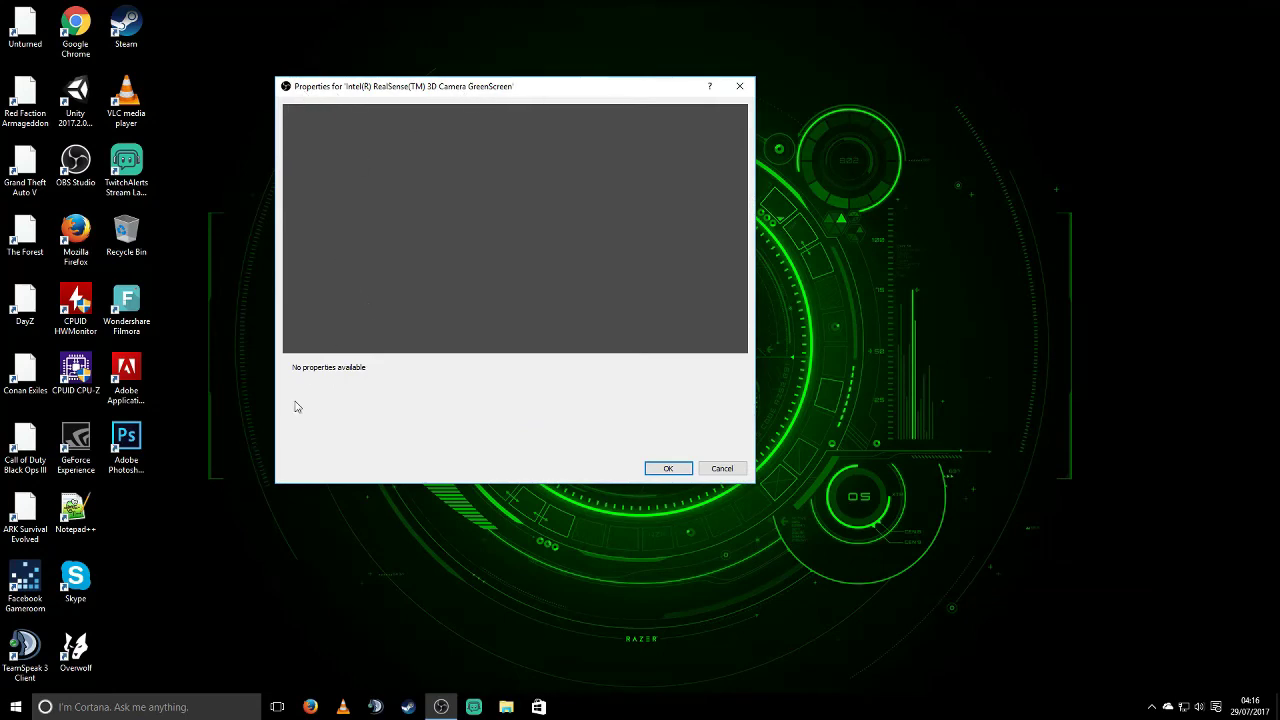
{"action": "left_click", "coordinate": [680, 468]}
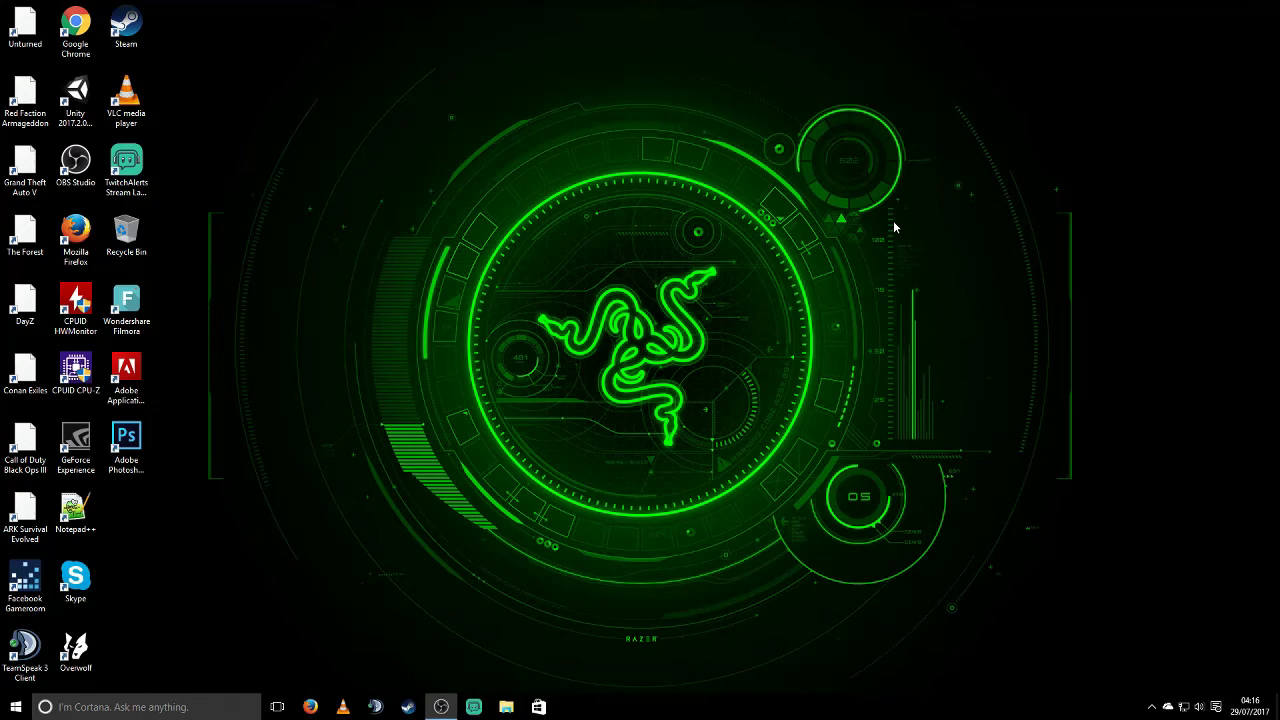
Open the Downloads folder on Secondary Drive (D:) in File Explorer to find the OBS-Studio-19.0.3 installer.
{"action": "left_click", "coordinate": [506, 706]}
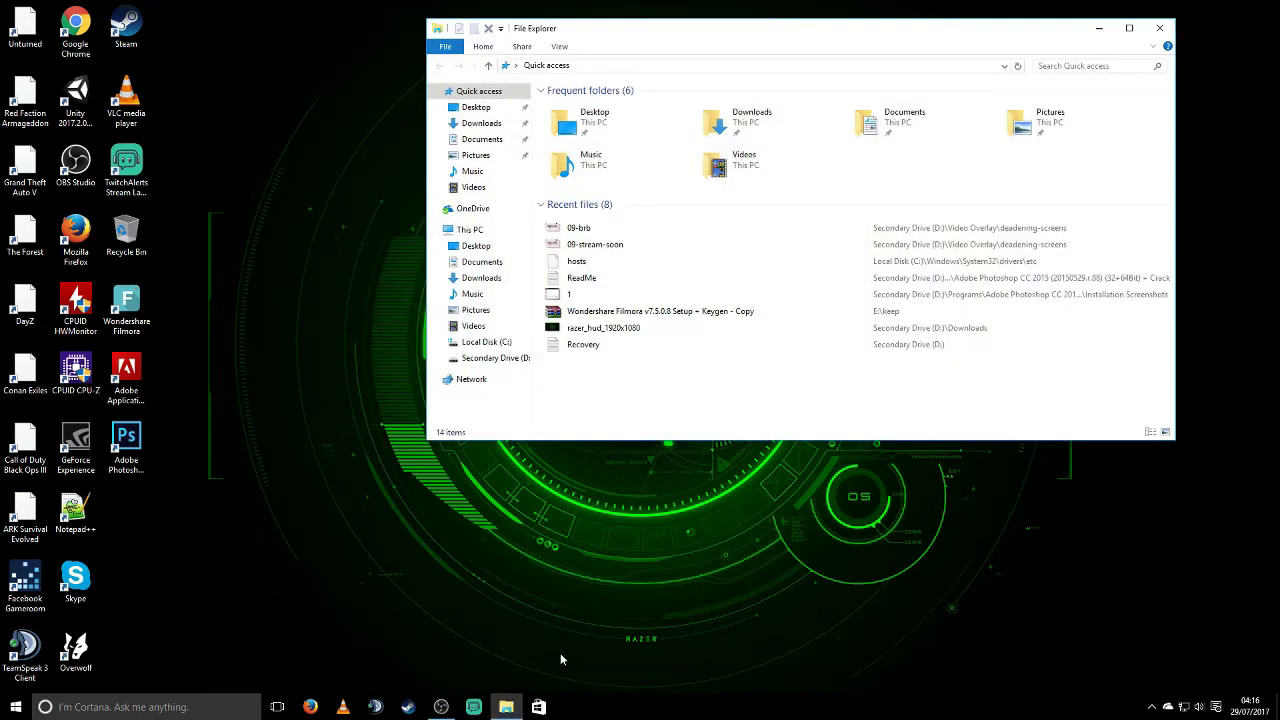
{"action": "left_click", "coordinate": [473, 358]}
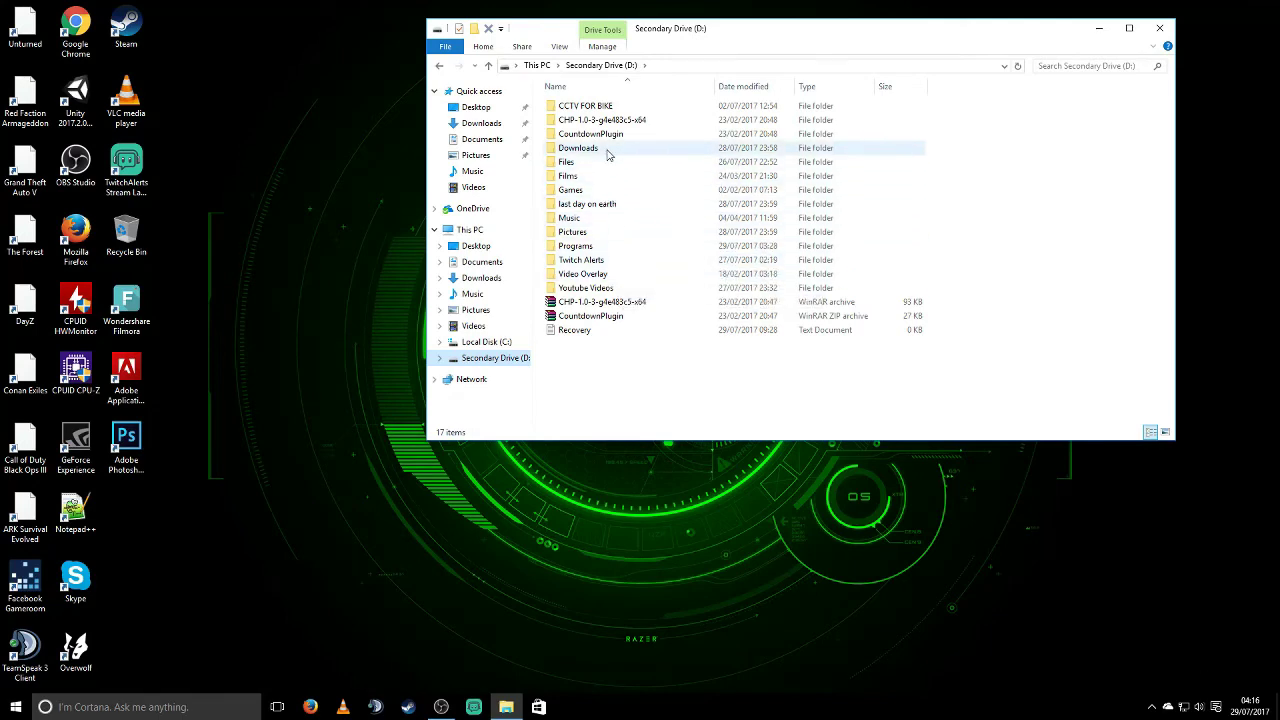
{"action": "double_click", "coordinate": [610, 148]}
{"action": "scroll", "coordinate": [645, 245], "scroll_direction": "down", "scroll_amount": 3}
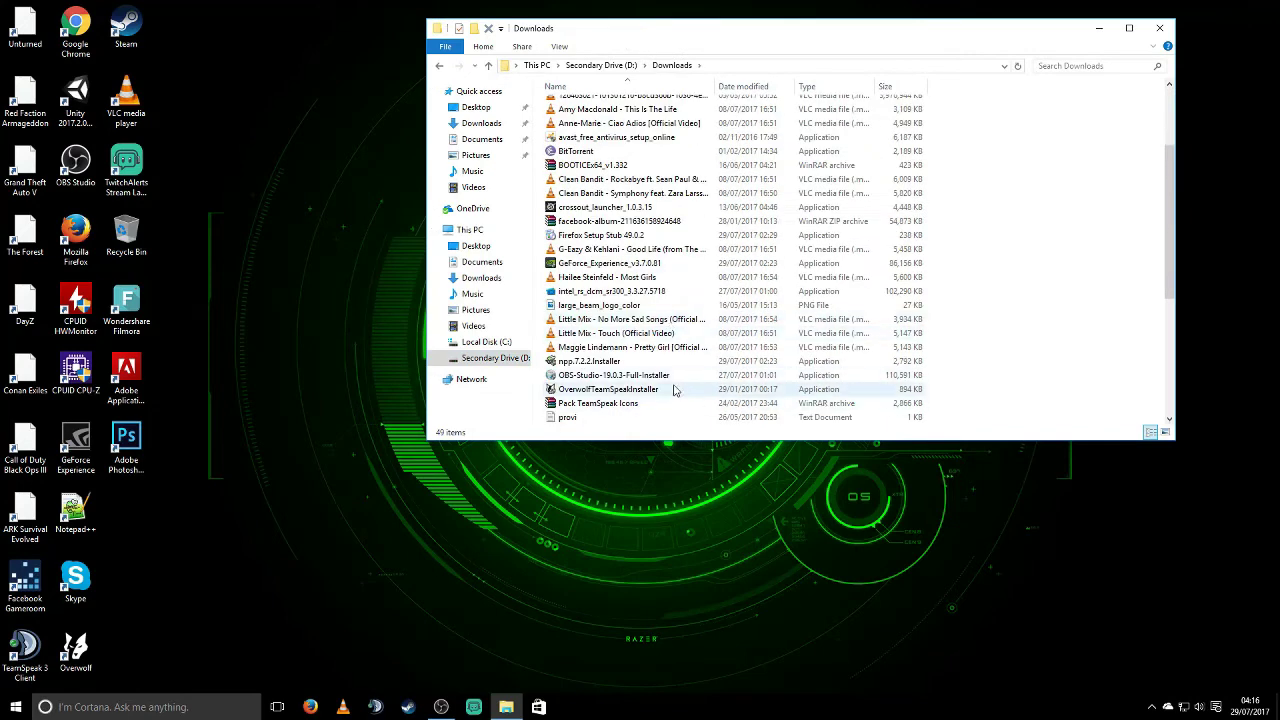